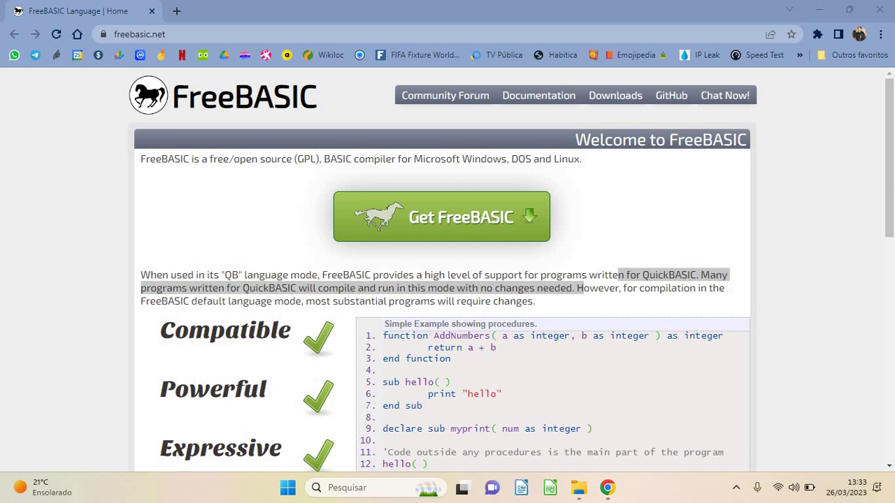
Follow the FreeBASIC home page's download link to SourceForge and download the latest compiler version, FreeBASIC-1.09.0-winlibs-gcc-9.3.0.7z.
left_click_drag(175, 34, 113, 34)
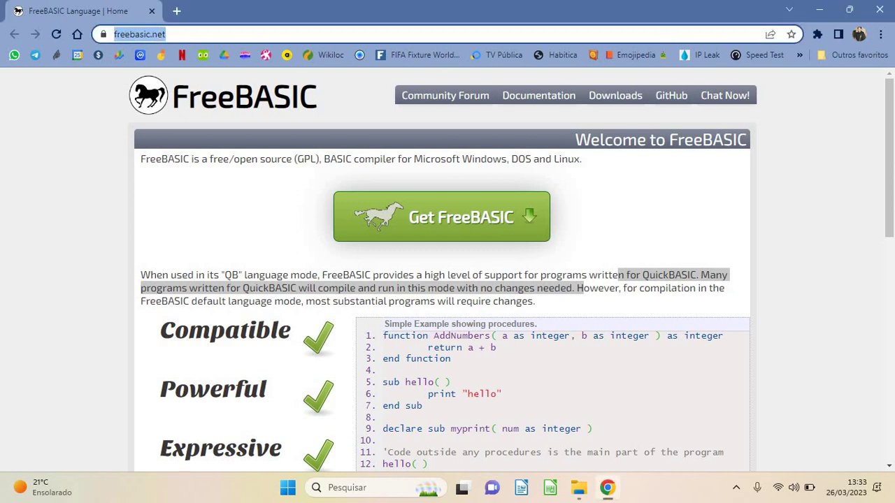
left_click(231, 217)
left_click(442, 217)
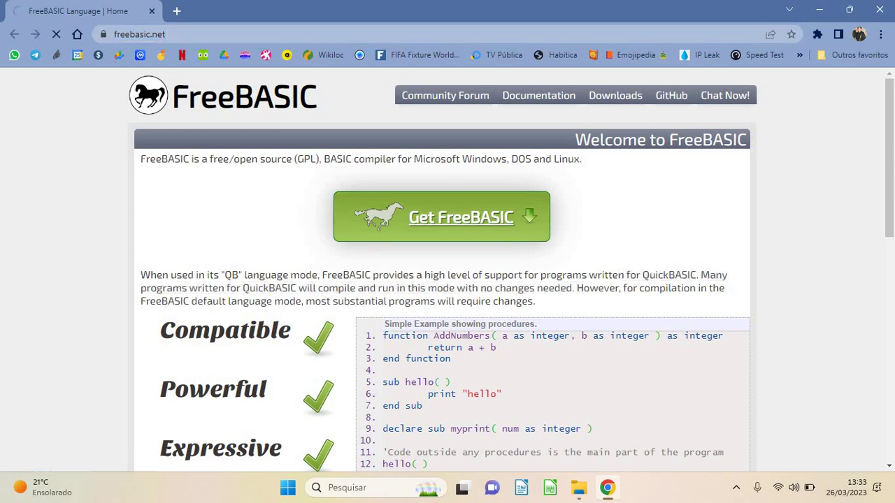
scroll(630, 399, "down", 4)
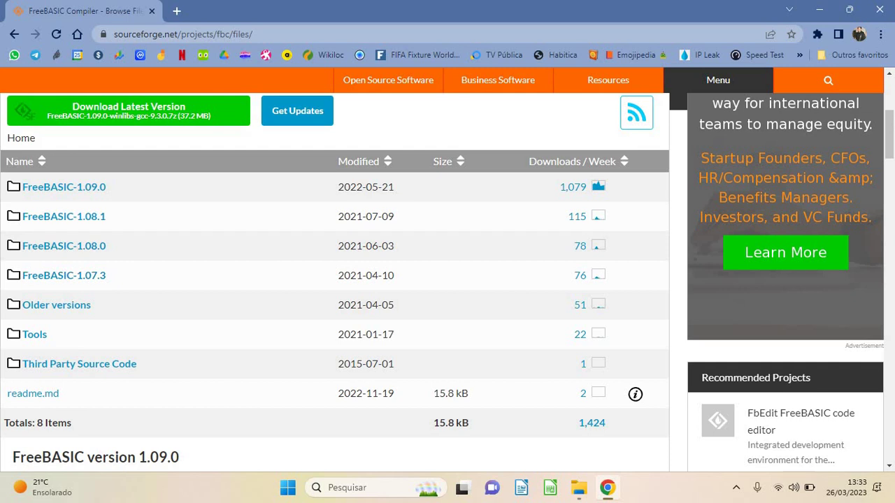
scroll(336, 280, "up", 3)
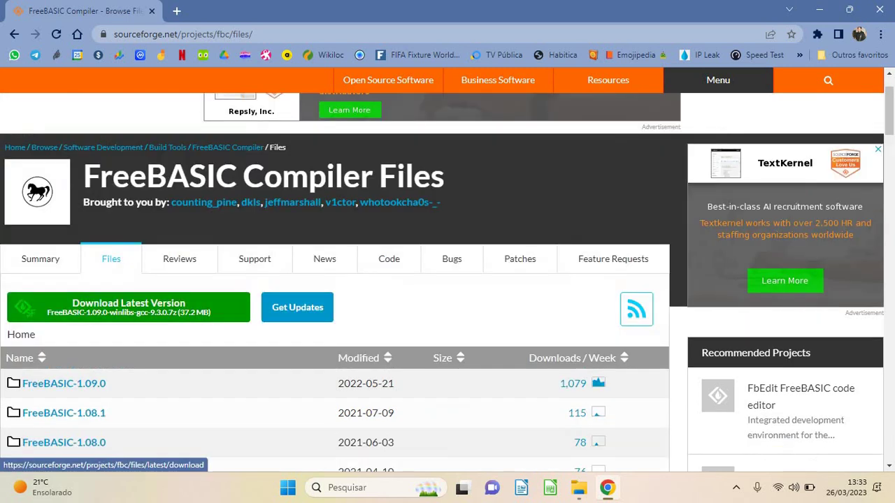
left_click(129, 308)
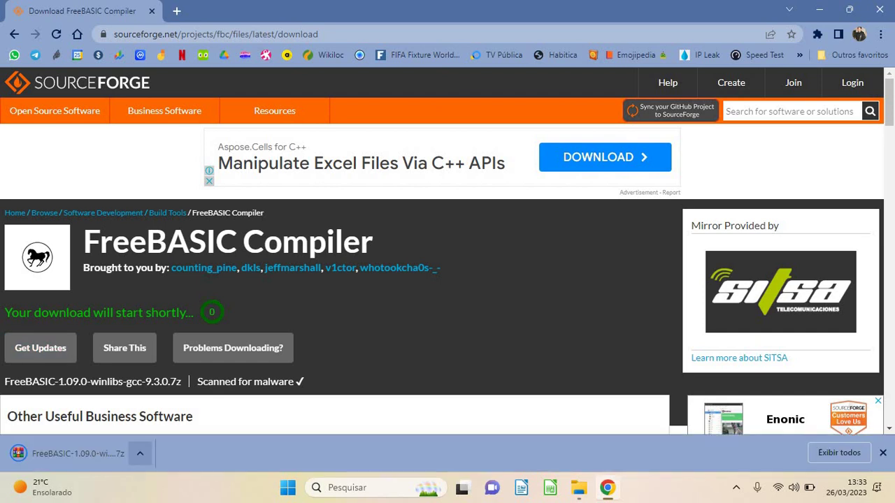
Go back to the project's file list and try to download the latest FreeBASIC version again.
scroll(401, 255, "down", 1)
scroll(396, 235, "down", 2)
scroll(396, 235, "up", 3)
scroll(129, 308, "down", 2)
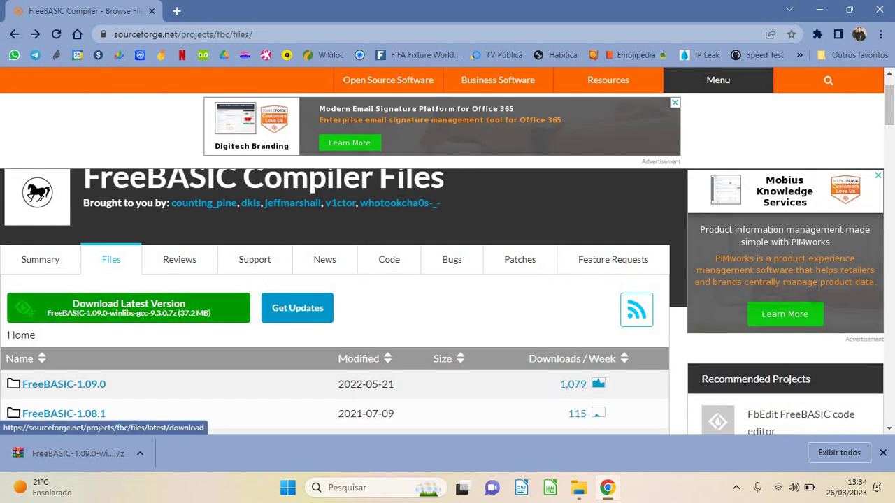
left_click(129, 308)
scroll(237, 231, "down", 4)
scroll(238, 230, "up", 4)
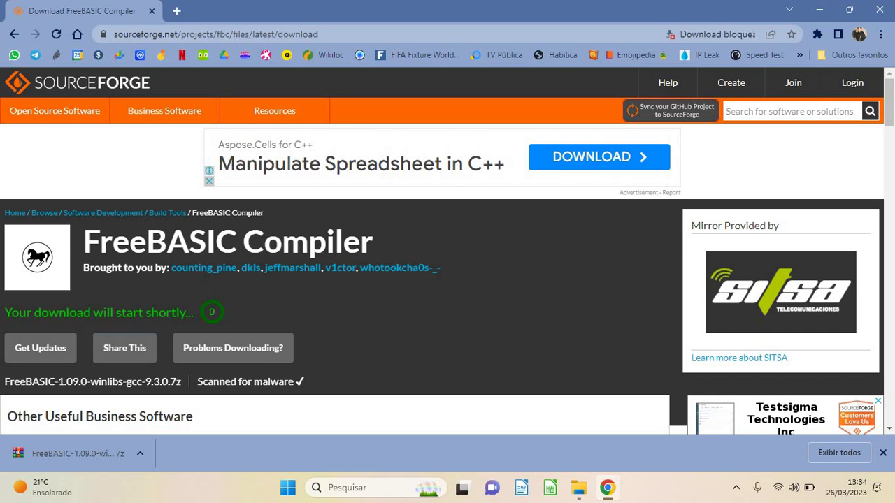
Show the downloaded archive in its folder and extract it with WinRAR to a FreeBASIC-1.09.0-winlibs-gcc-9.3.0 folder.
left_click(140, 454)
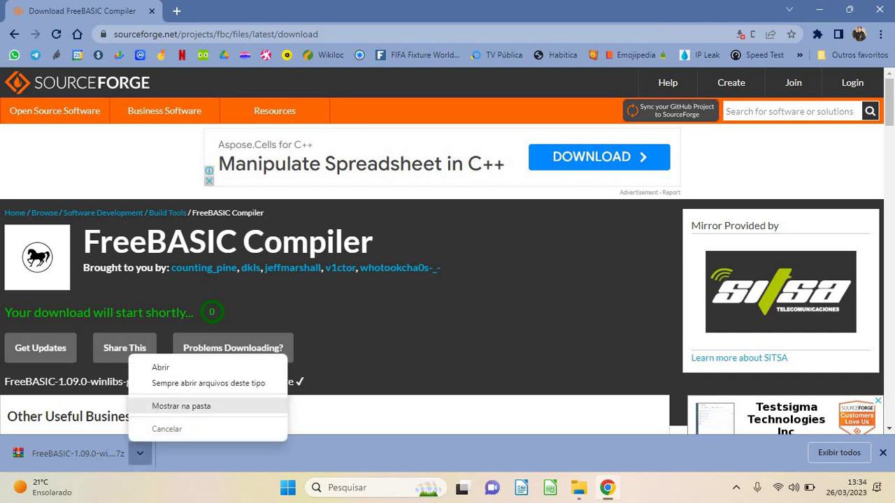
left_click(181, 406)
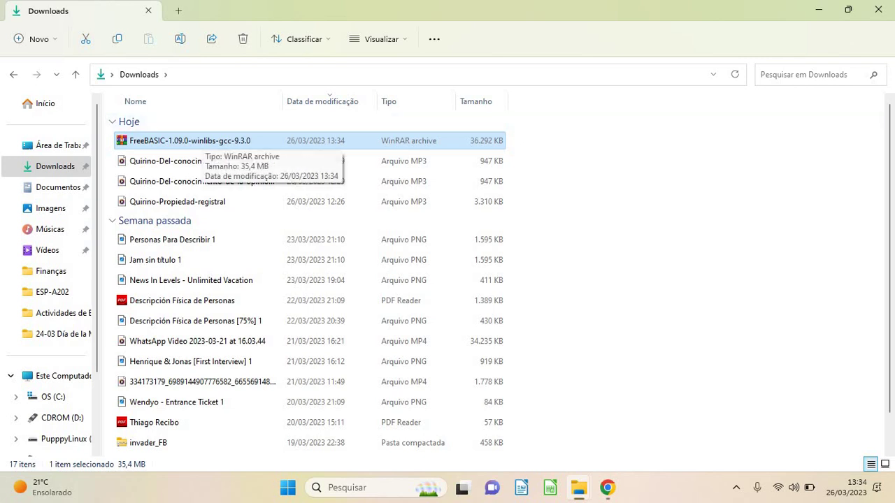
right_click(210, 141)
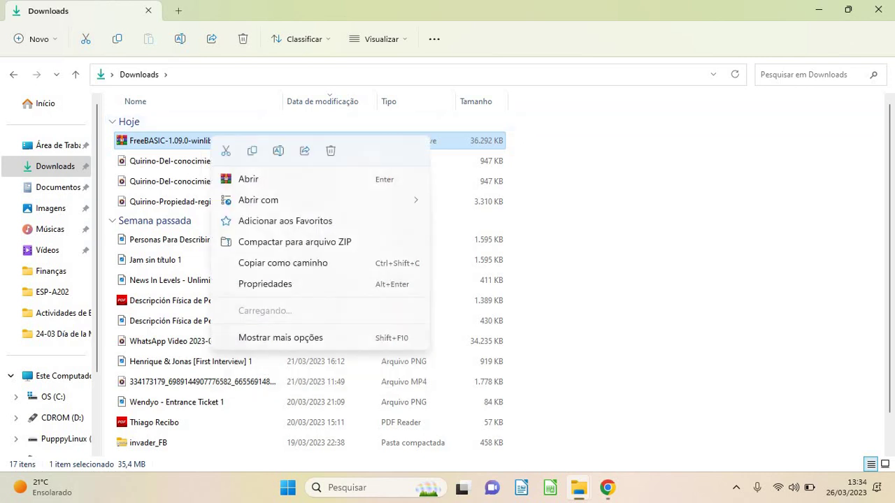
mouse_move(279, 310)
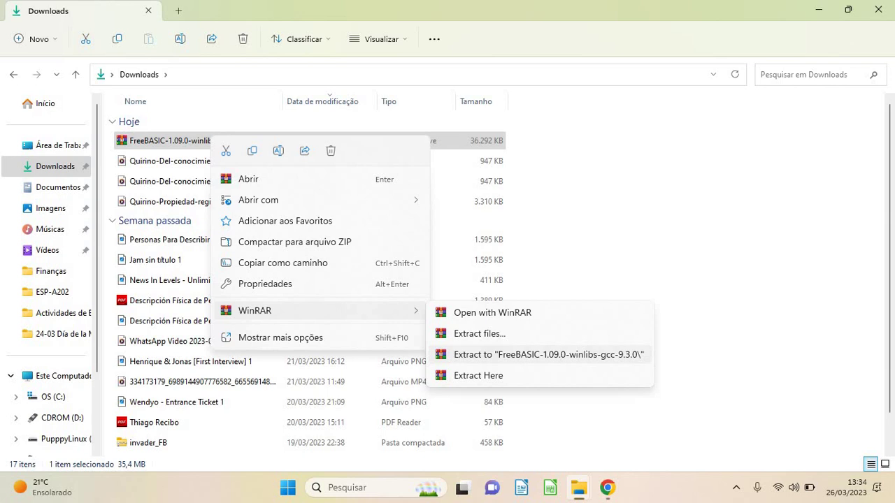
left_click(532, 355)
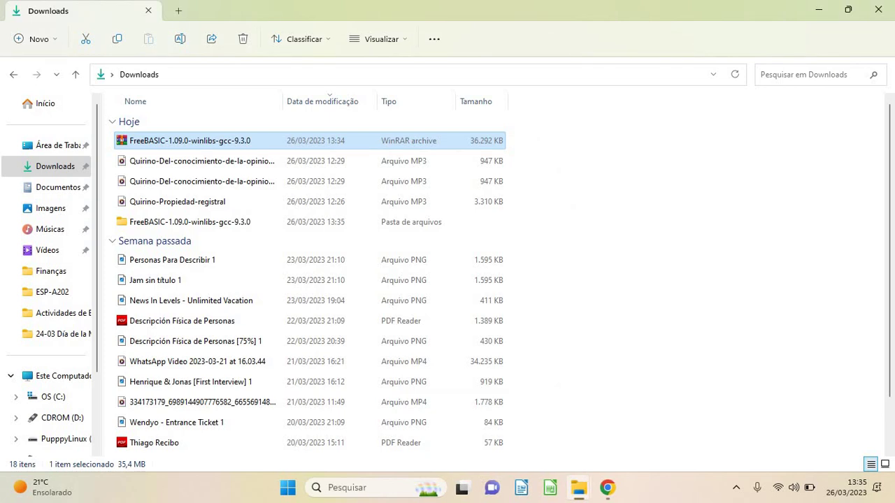
Open the nested extracted FreeBASIC folder and examine the fbc64 and fbc32 compiler executables.
double_click(191, 221)
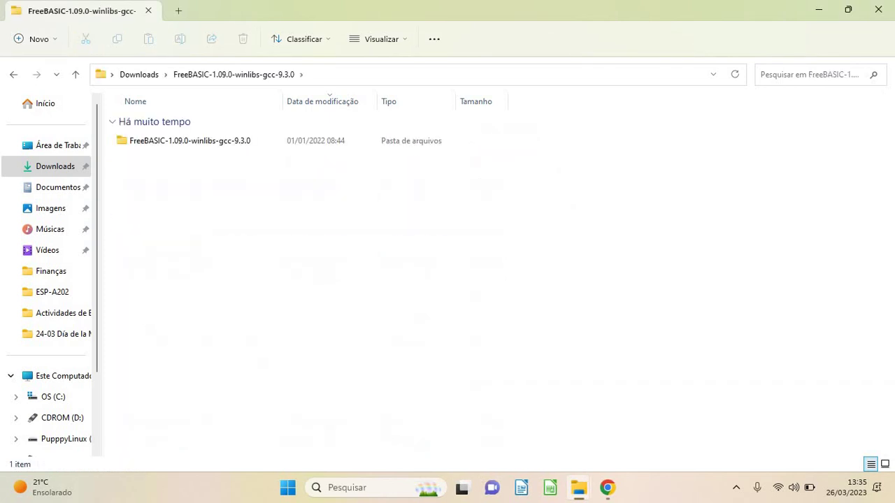
double_click(182, 140)
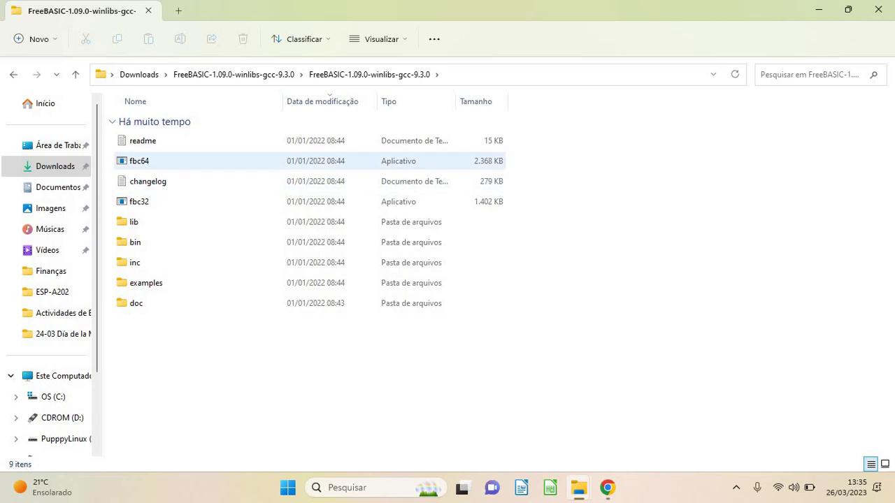
left_click(139, 161)
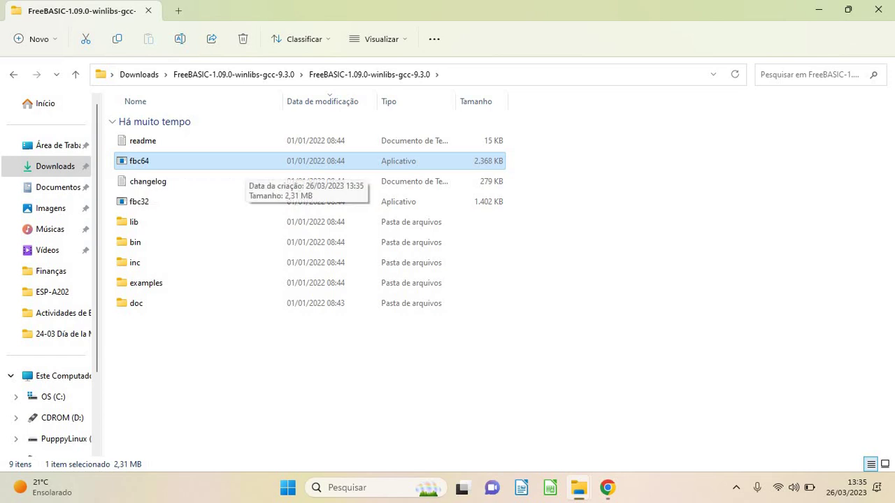
left_click(136, 203)
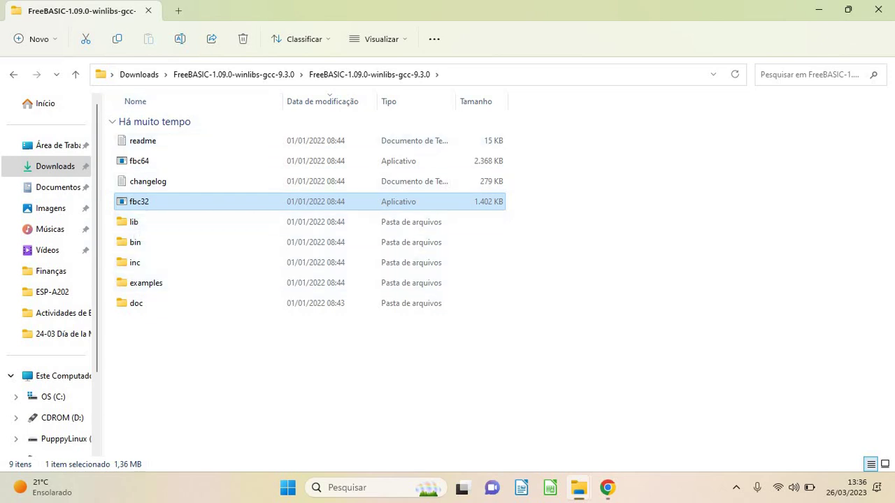
left_click(573, 255)
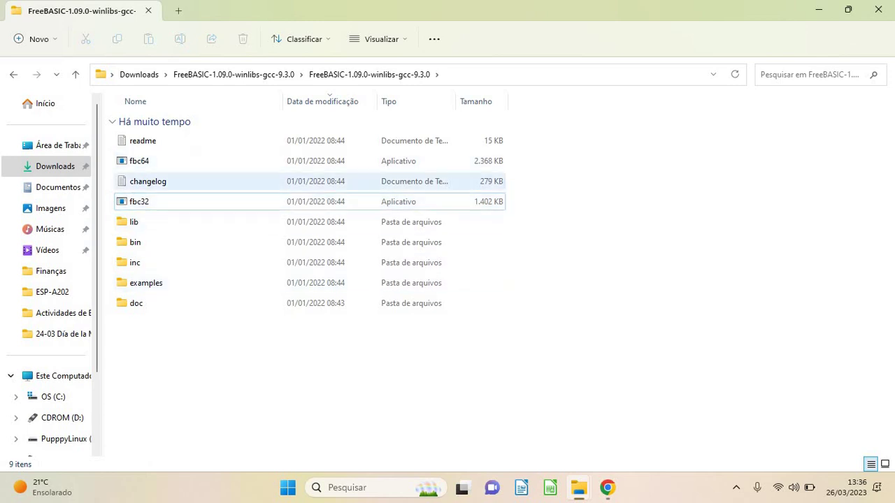
left_click(139, 161)
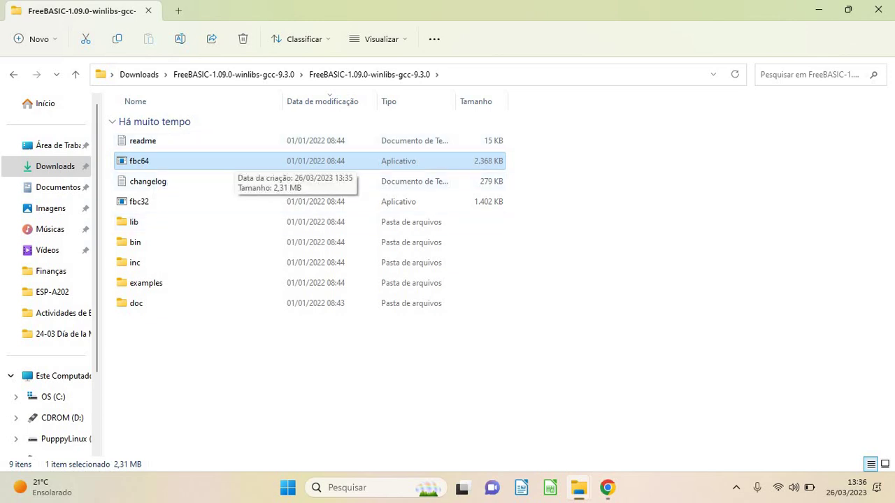
left_click(241, 350)
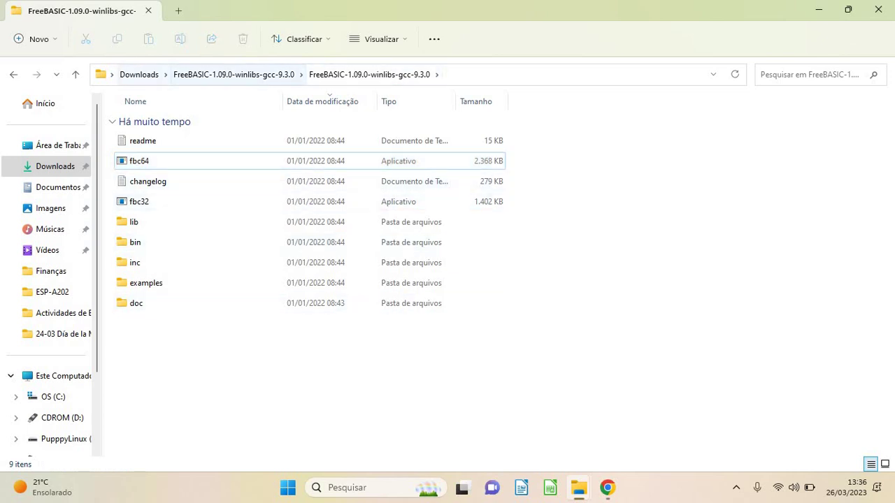
Leave the extracted folder and open the FBASIC folder on drive C:.
left_click(233, 74)
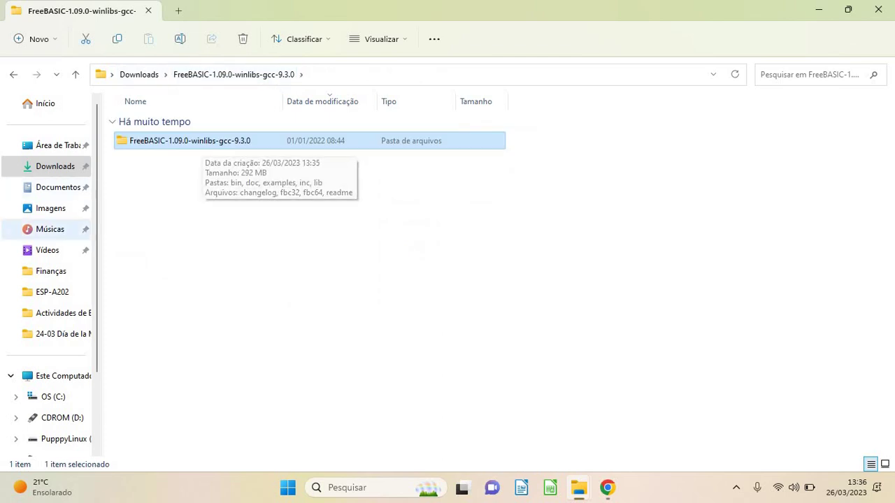
left_click(63, 376)
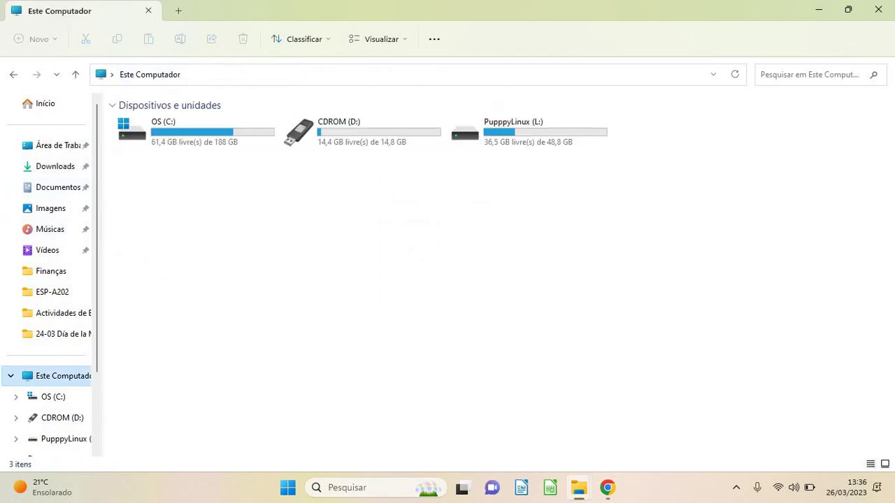
double_click(189, 133)
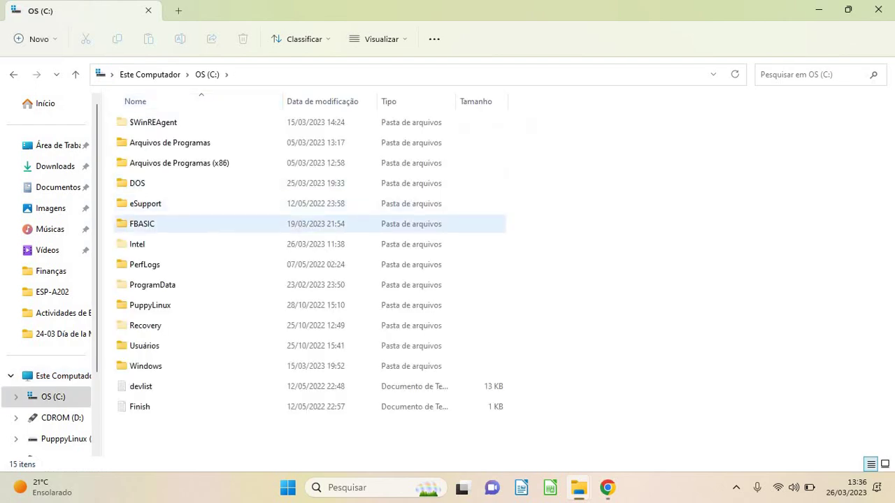
left_click(142, 224)
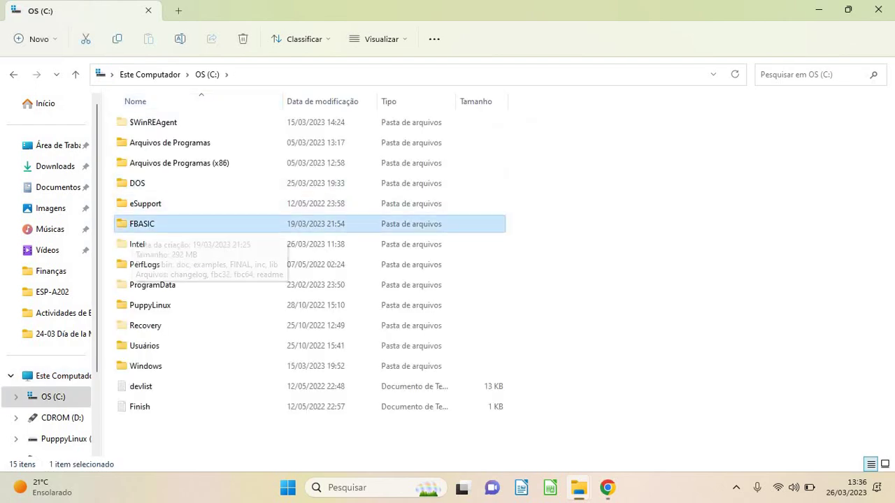
double_click(142, 224)
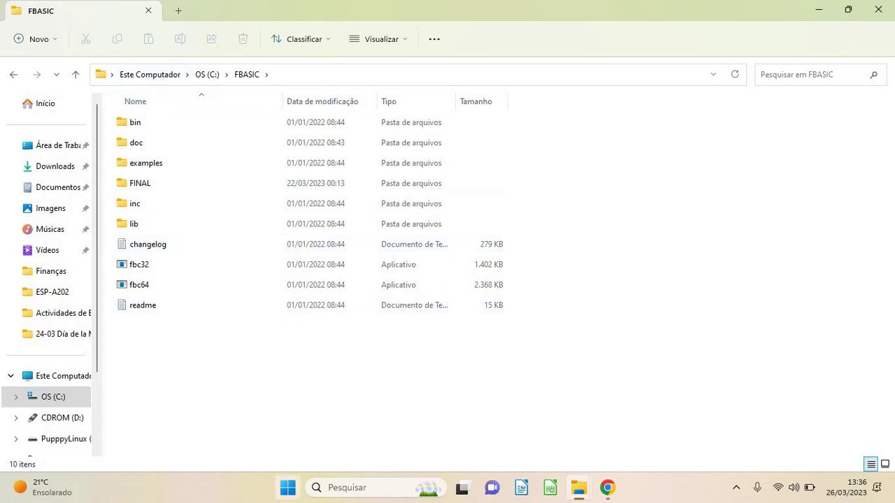
Search Windows for CMD and open Command Prompt.
left_click(367, 488)
type("CMD")
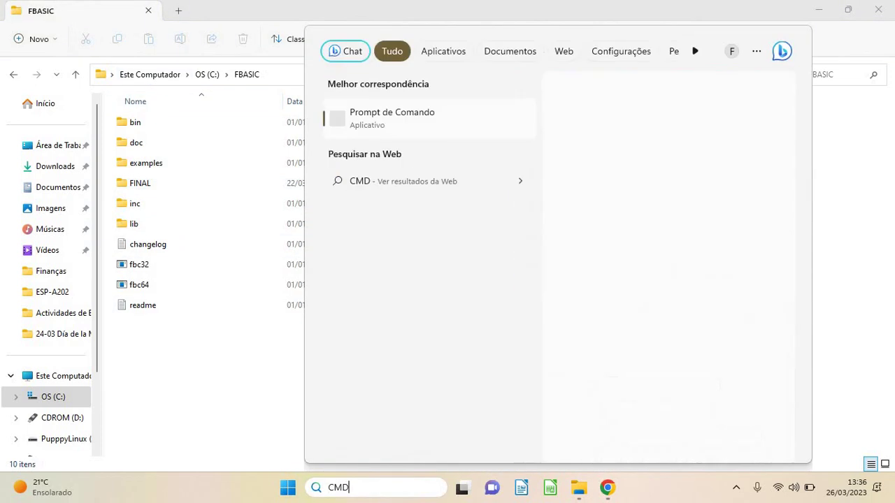
key("Return")
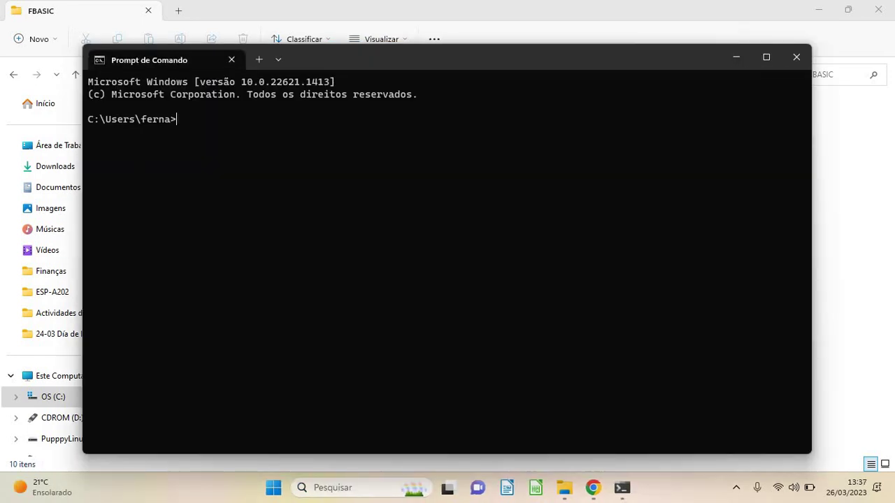
Move up to the root of drive C: in the console and clear the screen.
type("cd ..")
key("Return")
type("cd..")
key("Return")
type("cls")
key("Return")
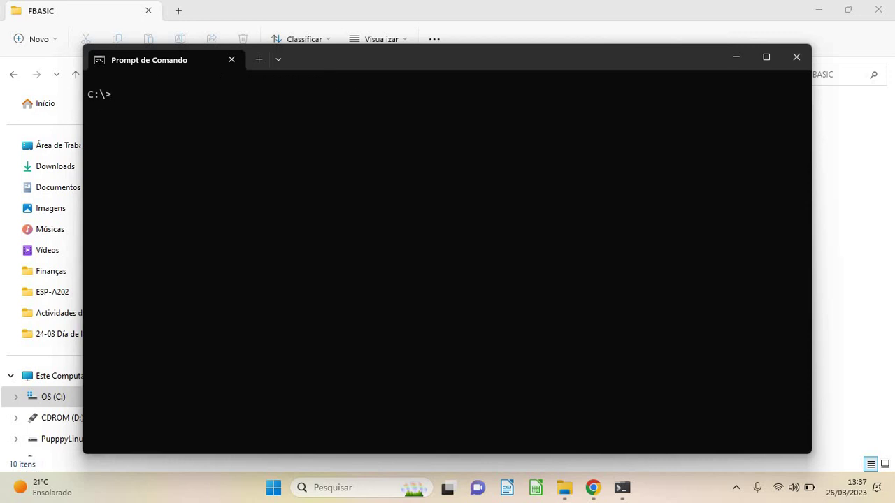
List the root of drive C: in wide format and change into the FBASIC directory.
type("dir /w")
key("Return")
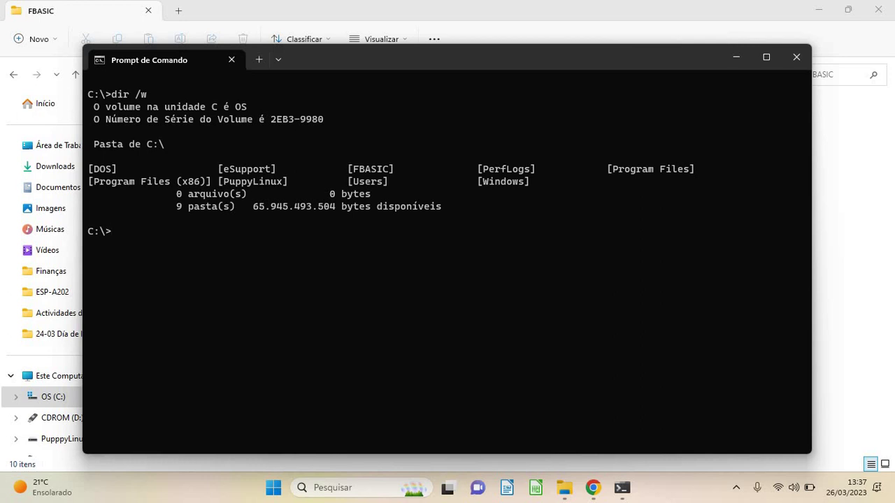
type("cd FBASIC")
key("Return")
List the contents of the FBASIC directory and of its FINAL subdirectory.
type("dir")
key("Return")
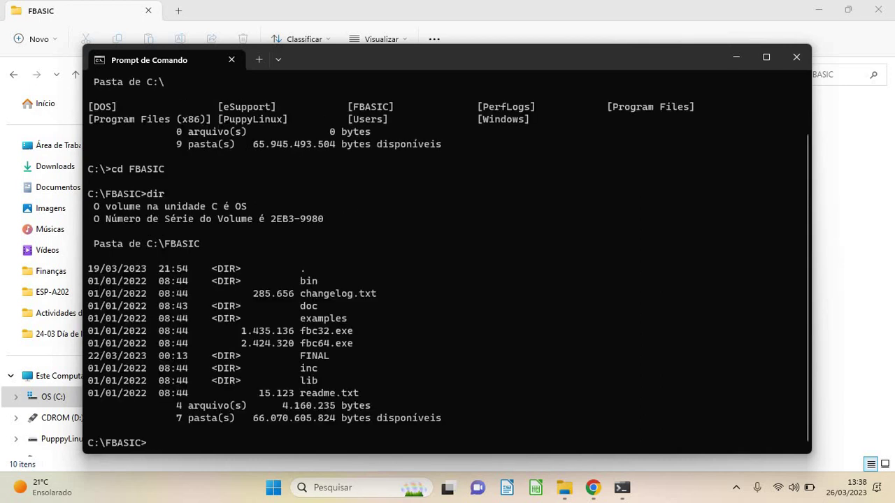
type("dir FINAL]")
key("BackSpace")
key("Return")
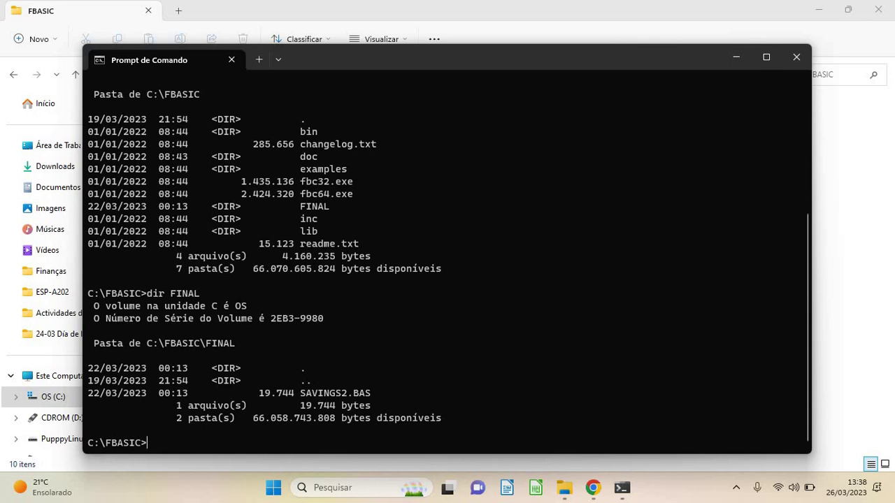
Return to the root of drive C: and minimize the Command Prompt window.
type("cd ..")
key("Return")
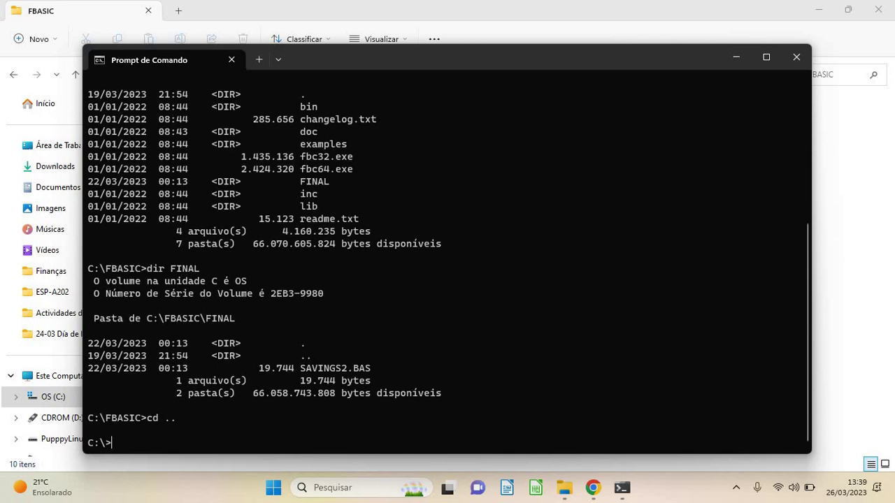
left_click(737, 58)
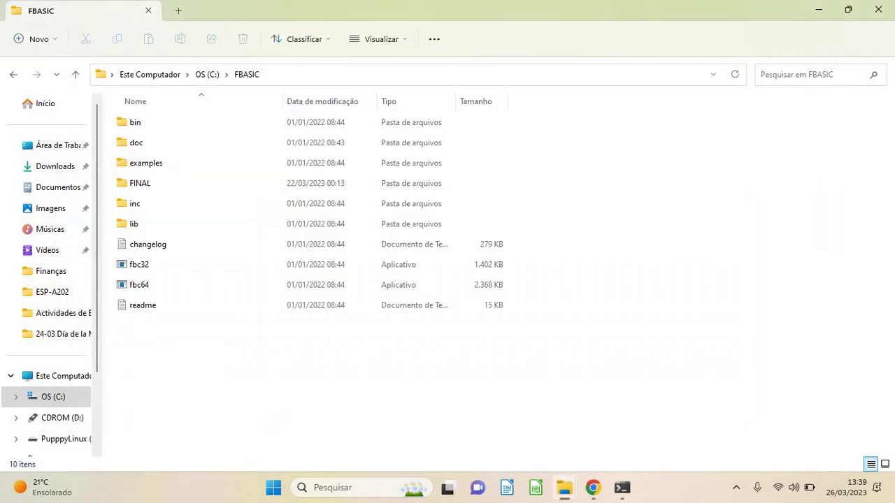
Switch to Chrome, go back to the FreeBASIC home page and close the downloads bar.
left_click(593, 488)
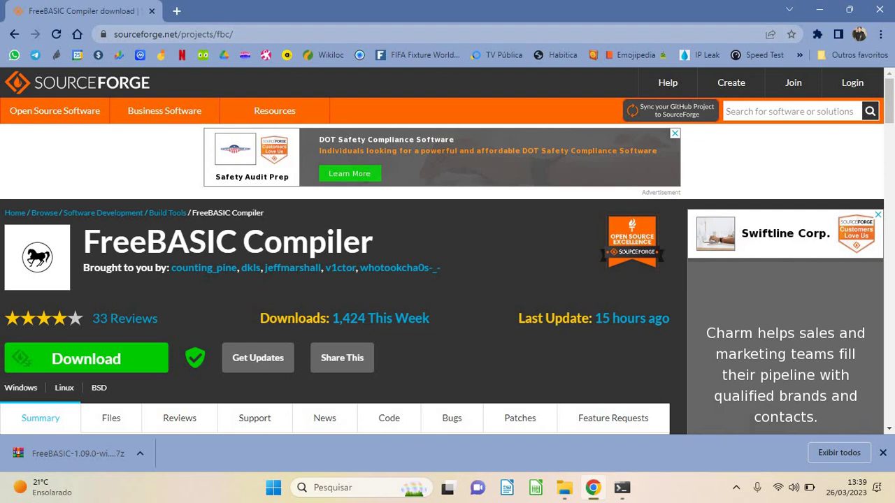
key("alt+Left")
key("alt+Left")
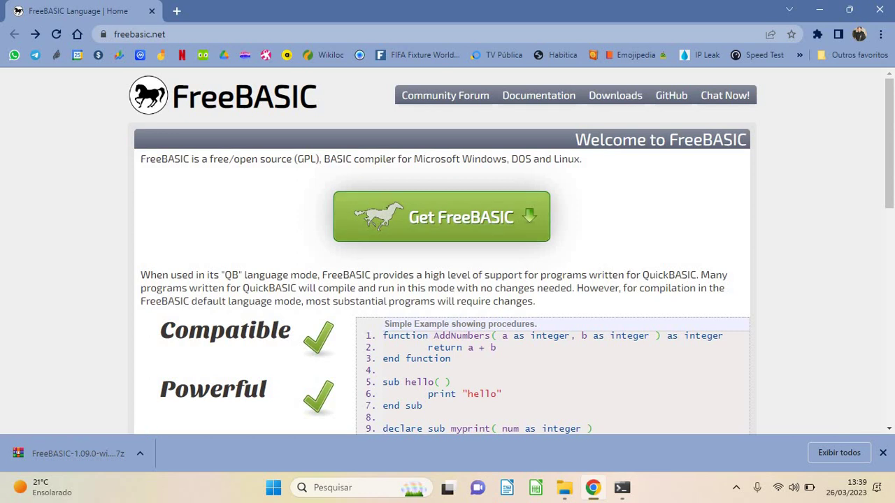
left_click(883, 453)
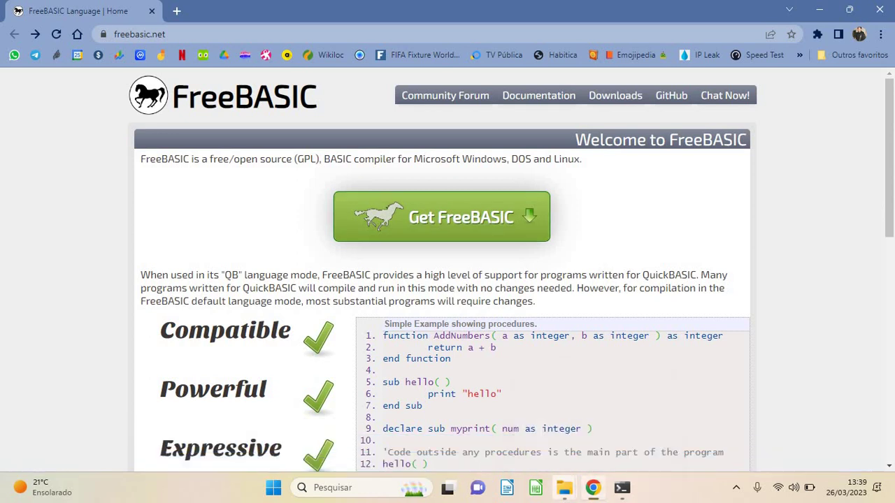
Switch to File Explorer and open the extracted FreeBASIC-1.09.0-winlibs-gcc-9.3.0 folder in Downloads.
left_click(565, 488)
mouse_move(564, 487)
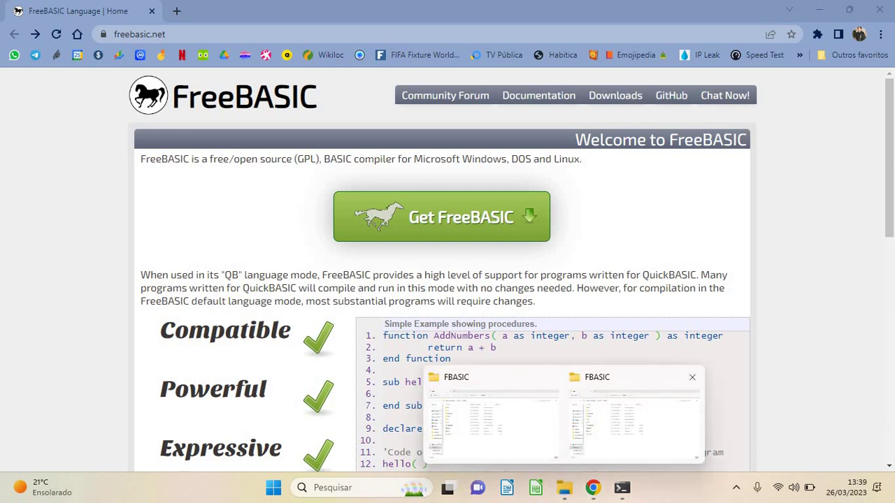
left_click(634, 420)
left_click(55, 166)
left_click(145, 140)
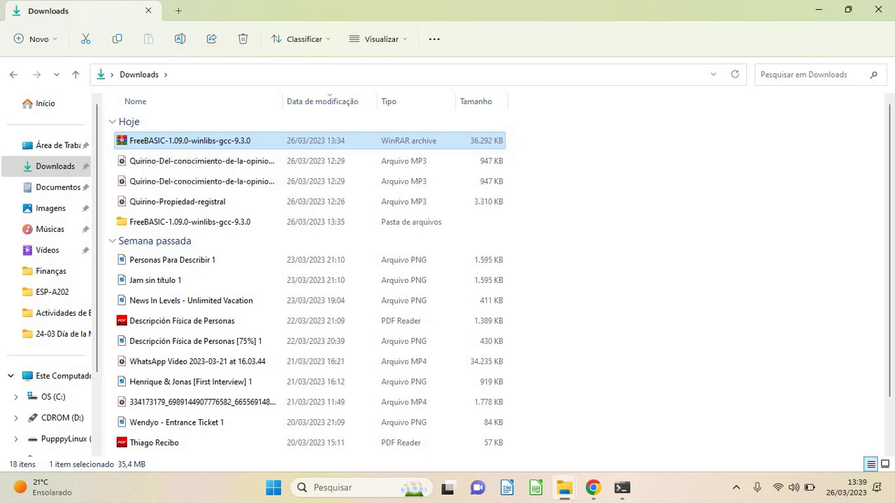
double_click(243, 222)
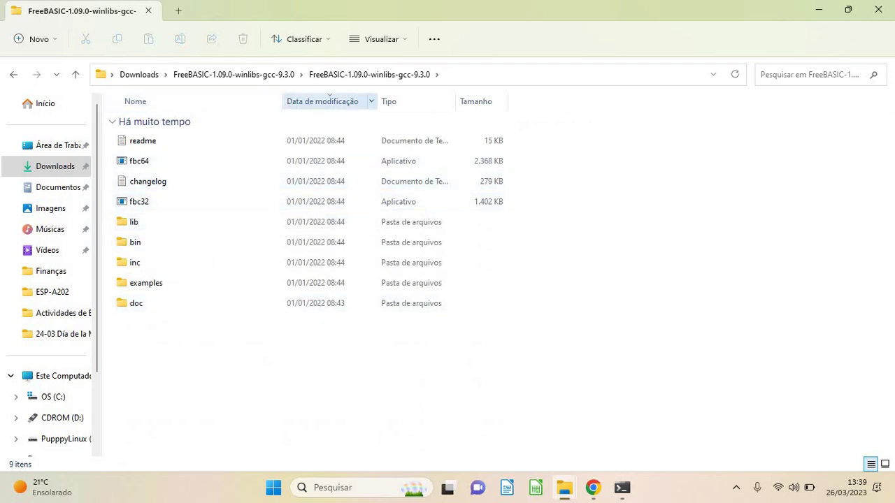
Go up one level to the outer FreeBASIC-1.09.0-winlibs-gcc-9.3.0 folder and examine its contents.
left_click(233, 75)
left_click(183, 168)
left_click_drag(178, 167, 138, 127)
left_click_drag(203, 212, 145, 134)
Open the FBASIC folder at the root of drive C:.
left_click(53, 397)
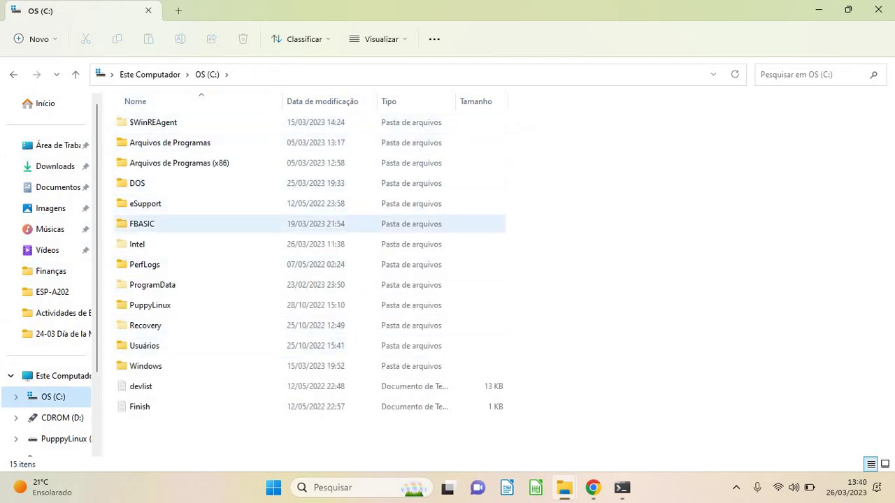
left_click(142, 223)
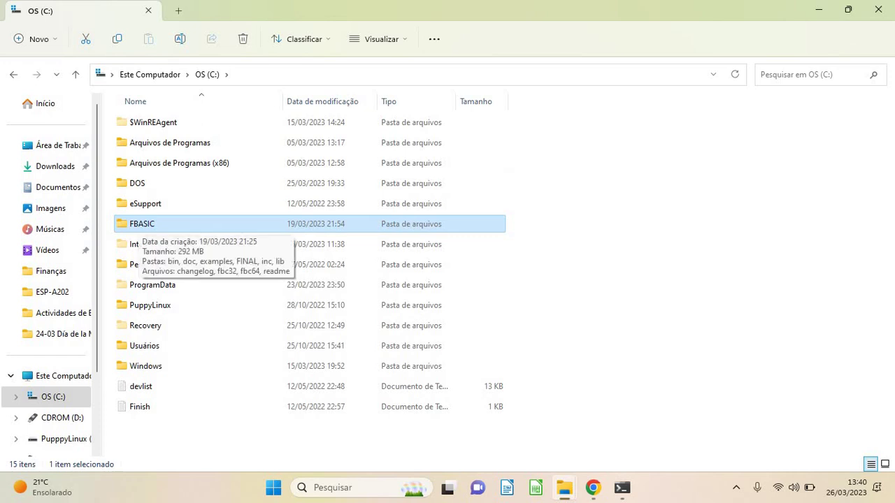
double_click(142, 224)
Examine the fbc32 and fbc64 compiler applications in the FBASIC folder, then clear the selection.
left_click(139, 264)
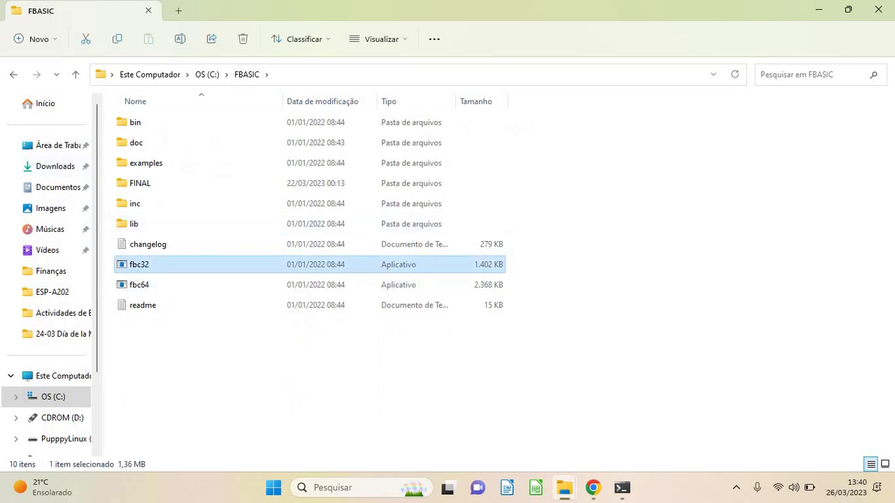
left_click(139, 285)
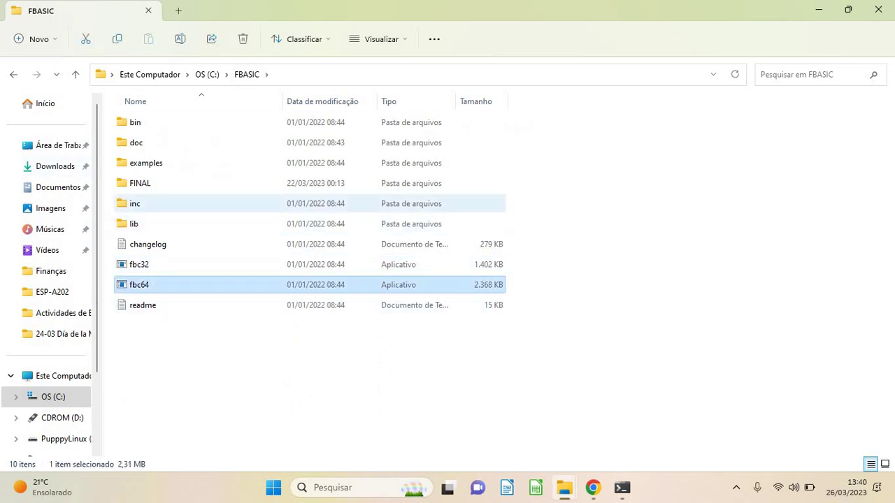
left_click(139, 264)
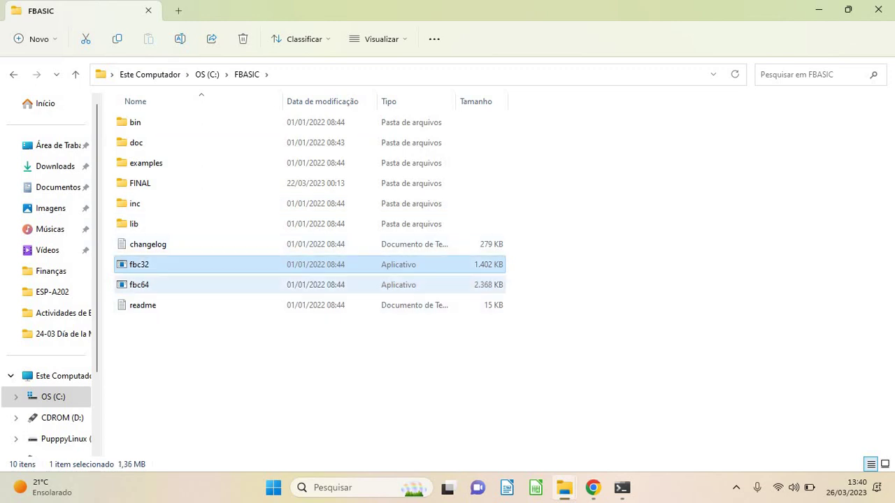
left_click(139, 284)
left_click(139, 264)
left_click(139, 285)
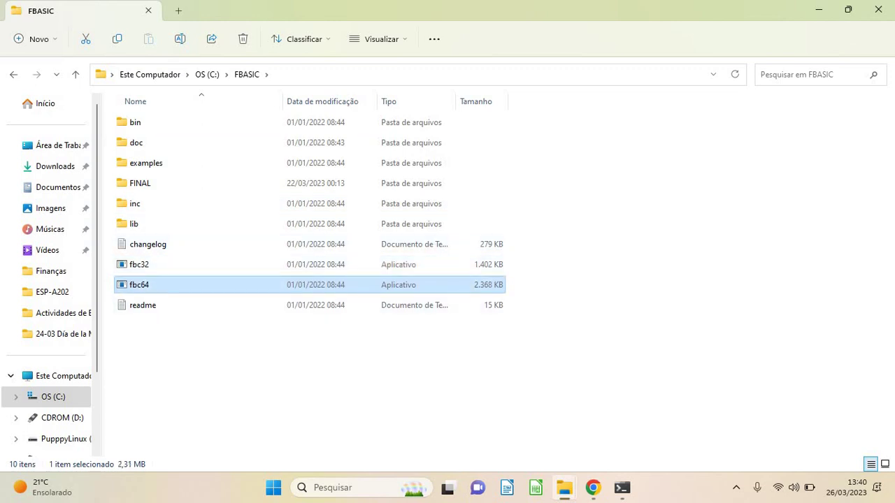
left_click(210, 364)
Bring up the Command Prompt window, minimize it again and look over the FBASIC folder's items.
left_click(622, 488)
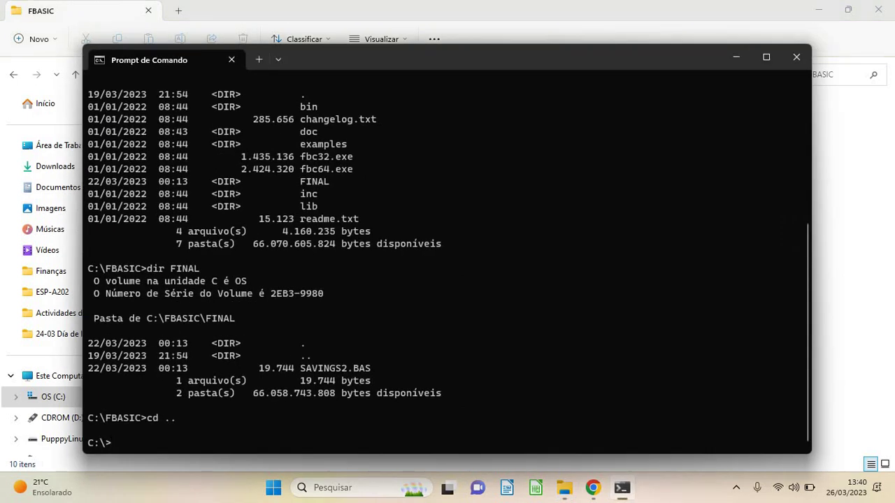
left_click(736, 57)
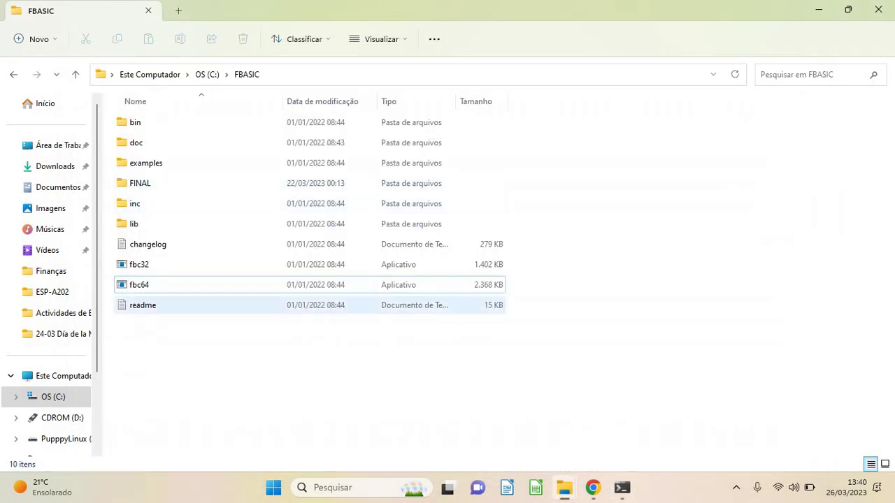
left_click_drag(216, 372, 133, 111)
left_click(219, 380)
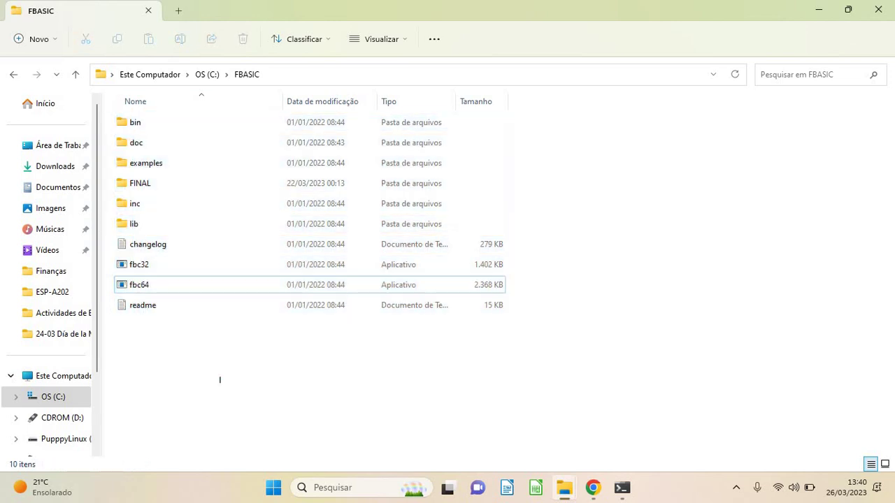
left_click_drag(221, 383, 155, 120)
left_click(220, 379)
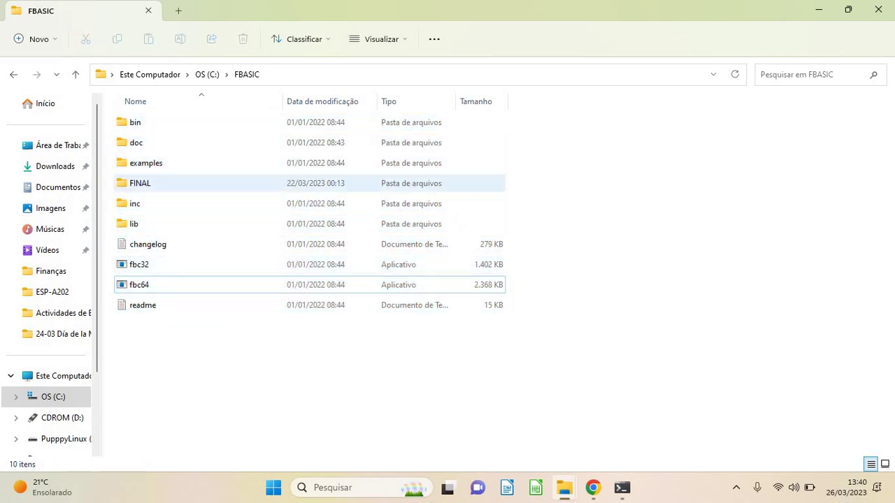
Examine the contents of the FINAL subfolder, going back and forth between it and the FBASIC folder.
left_click(155, 183)
key("Return")
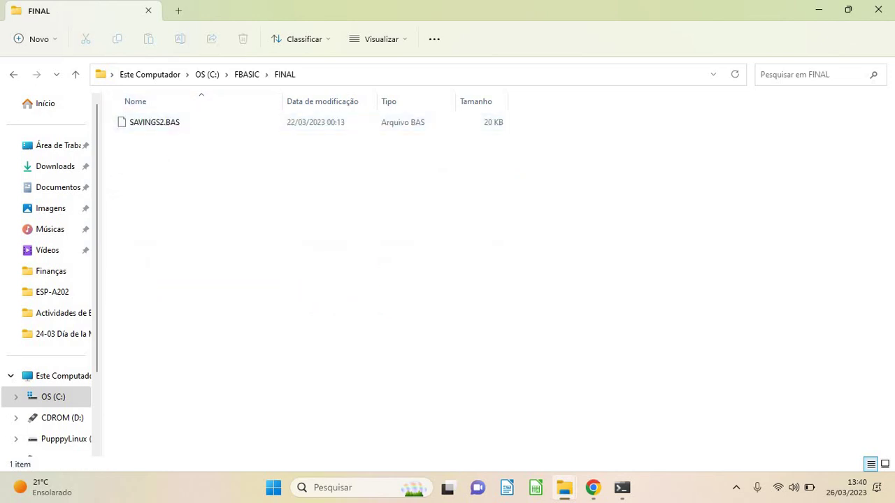
left_click(247, 75)
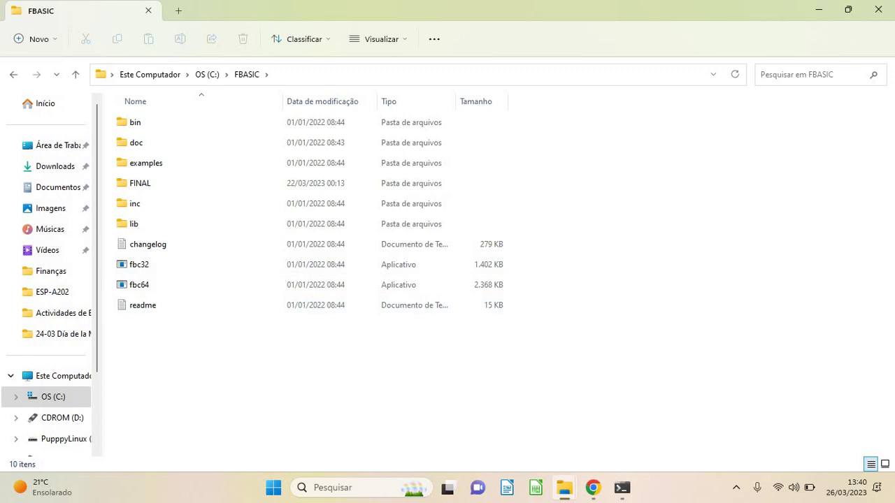
double_click(140, 184)
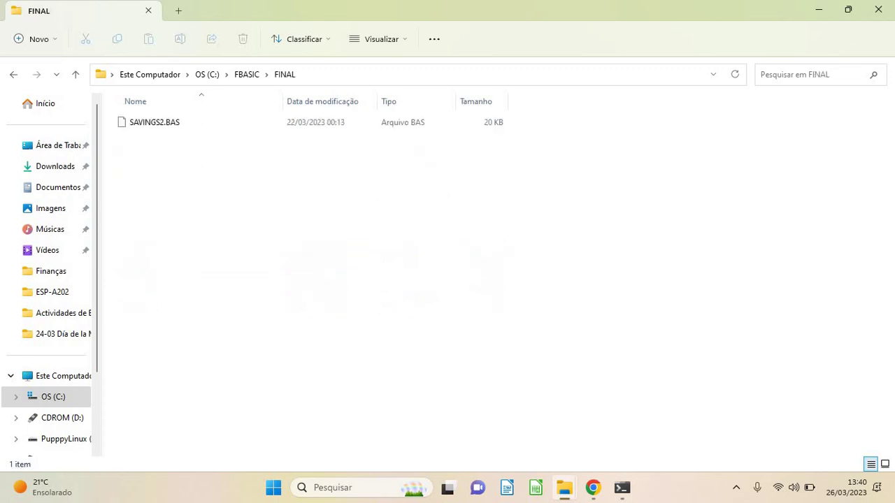
left_click(247, 75)
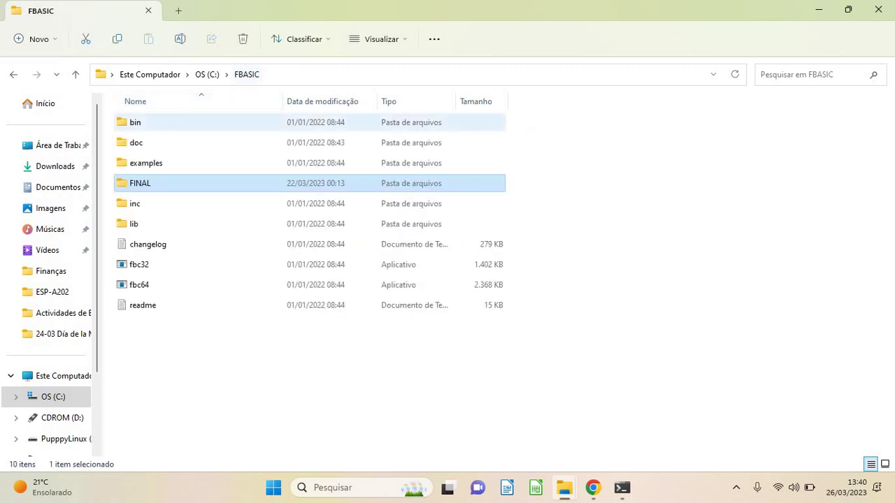
double_click(140, 183)
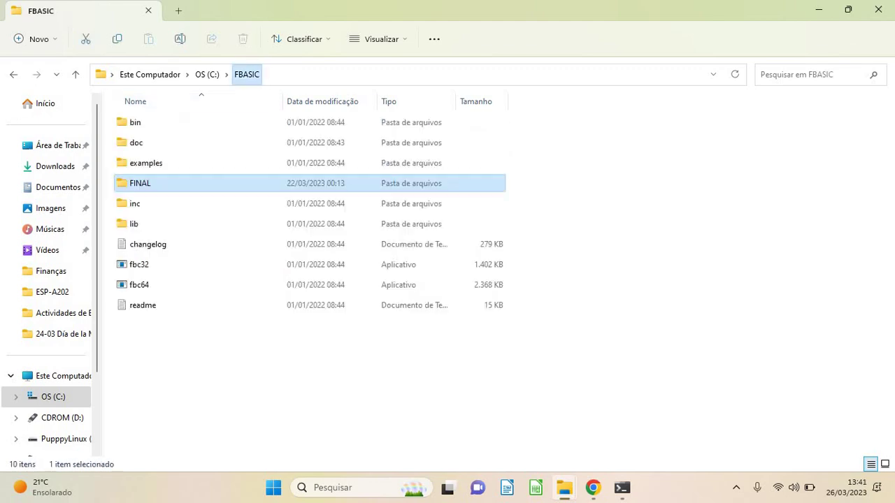